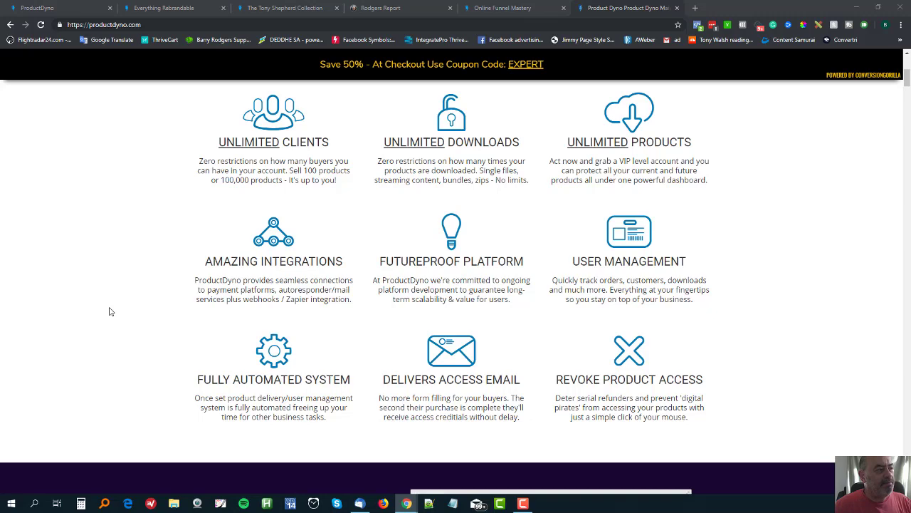
Step: Review the ProductDyno sales page from the benefits overview through the buyer and member management features to the payment platform integrations
scroll(110, 311, "down", 1)
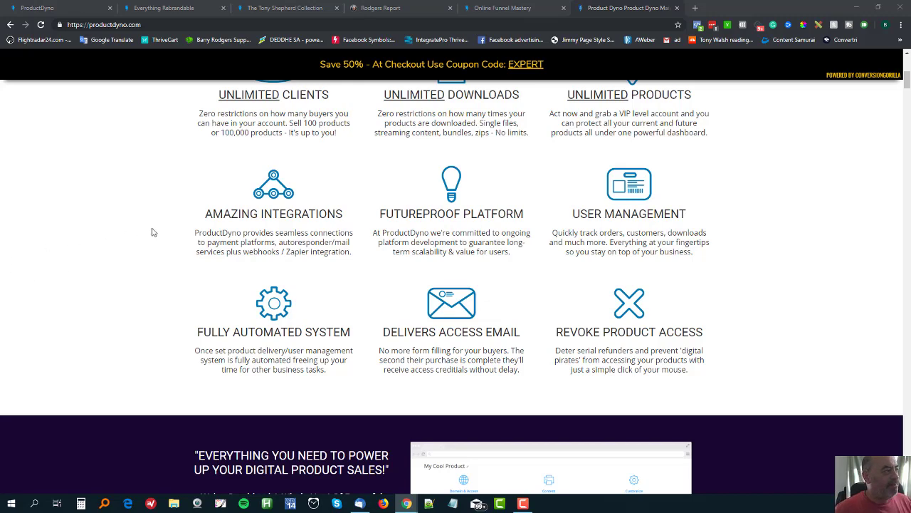
scroll(151, 232, "down", 1)
scroll(152, 232, "down", 5)
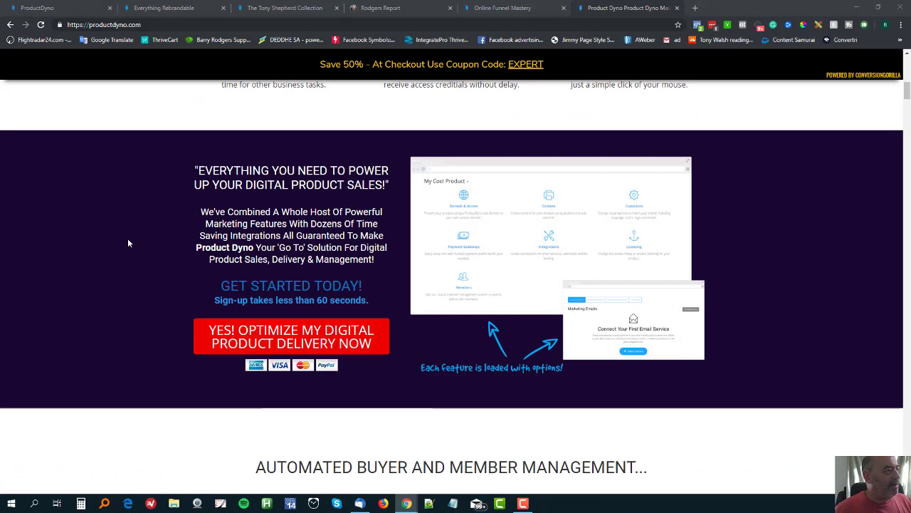
scroll(128, 243, "down", 8)
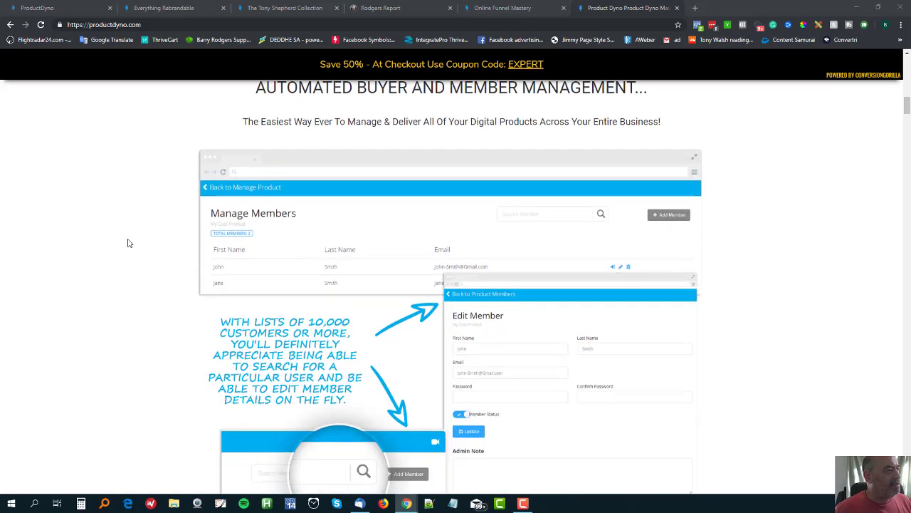
scroll(128, 243, "down", 1)
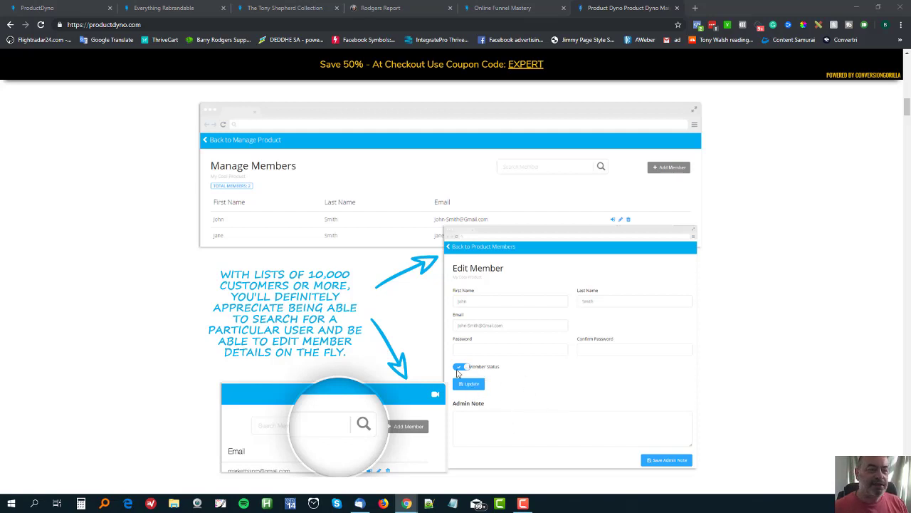
scroll(143, 334, "down", 6)
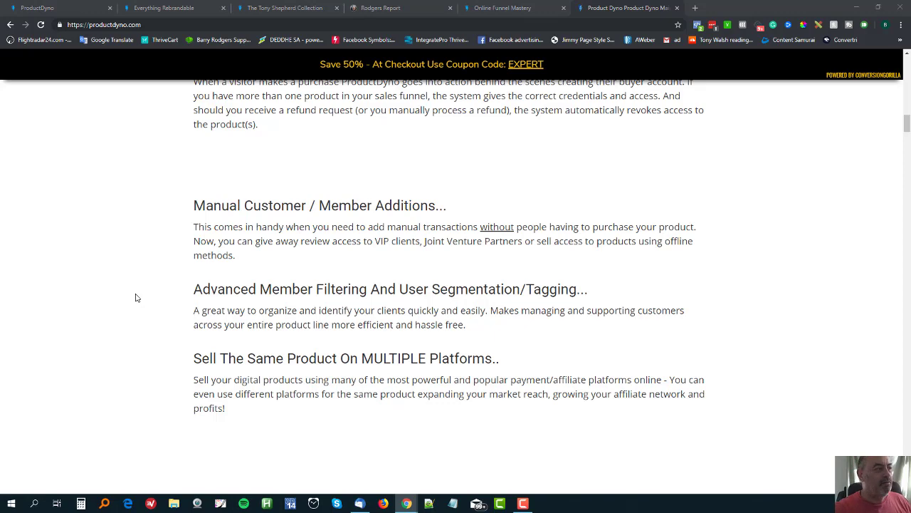
scroll(174, 257, "down", 5)
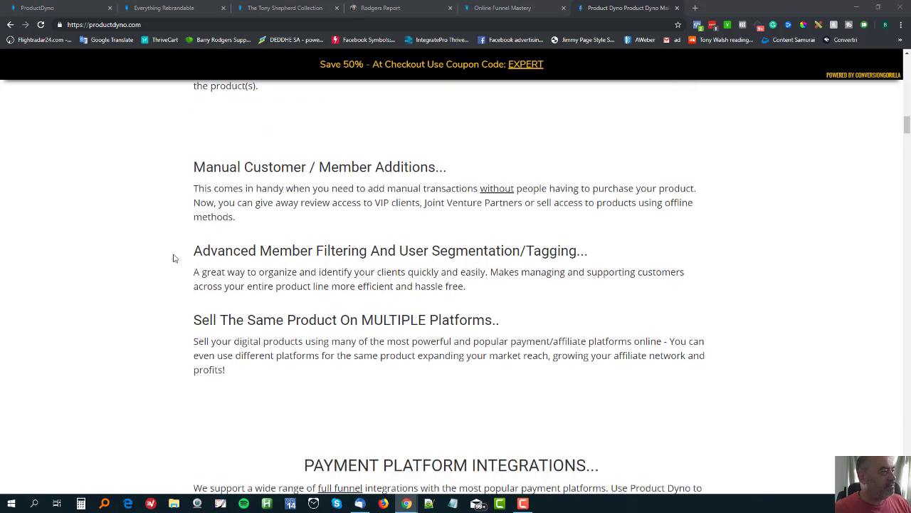
scroll(177, 256, "down", 1)
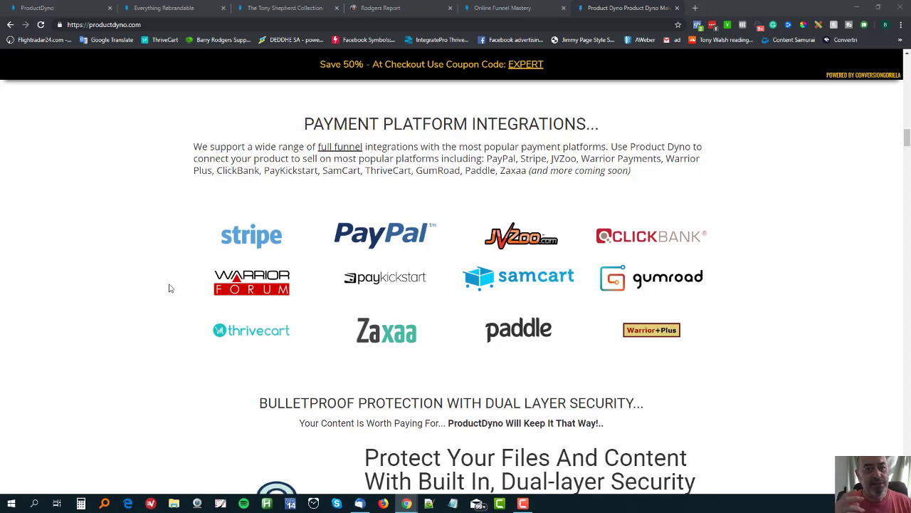
Step: Read the sections on dual-layer security, free SSL certificates, and email and autoresponder integrations
scroll(169, 287, "down", 3)
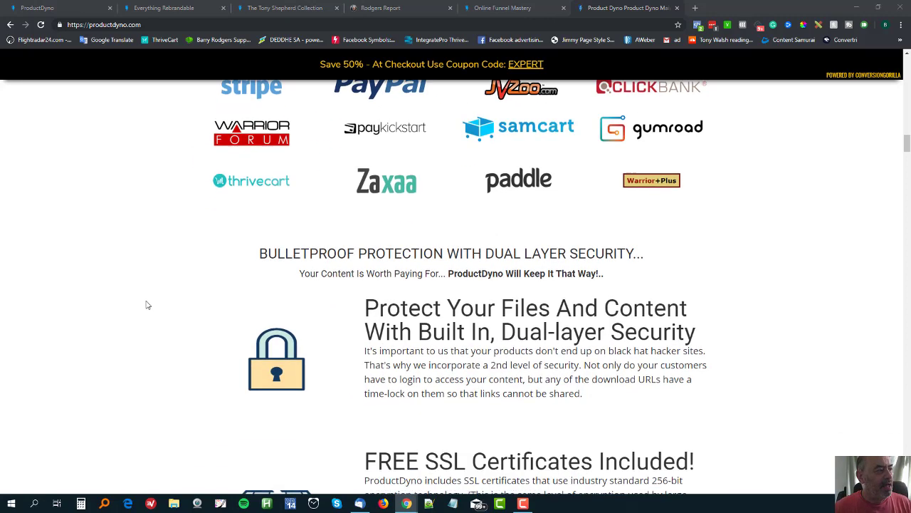
scroll(224, 330, "down", 1)
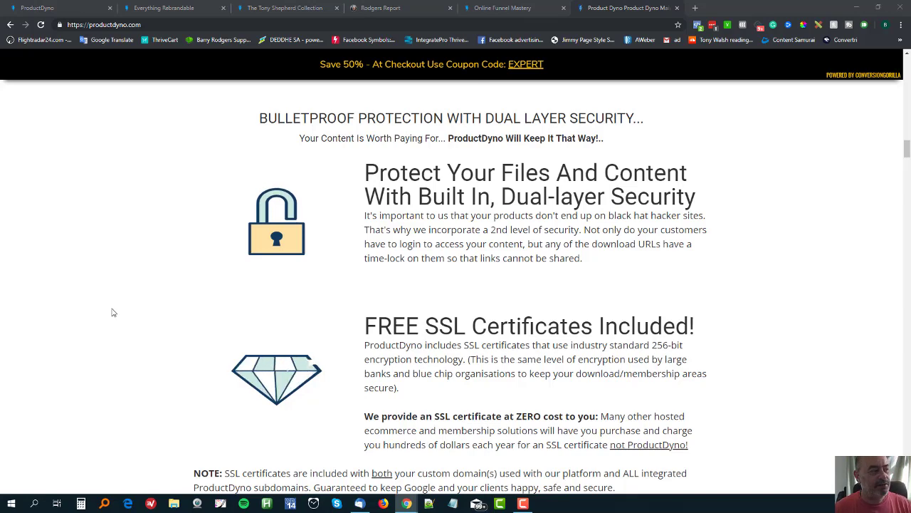
scroll(111, 314, "down", 1)
scroll(111, 314, "down", 2)
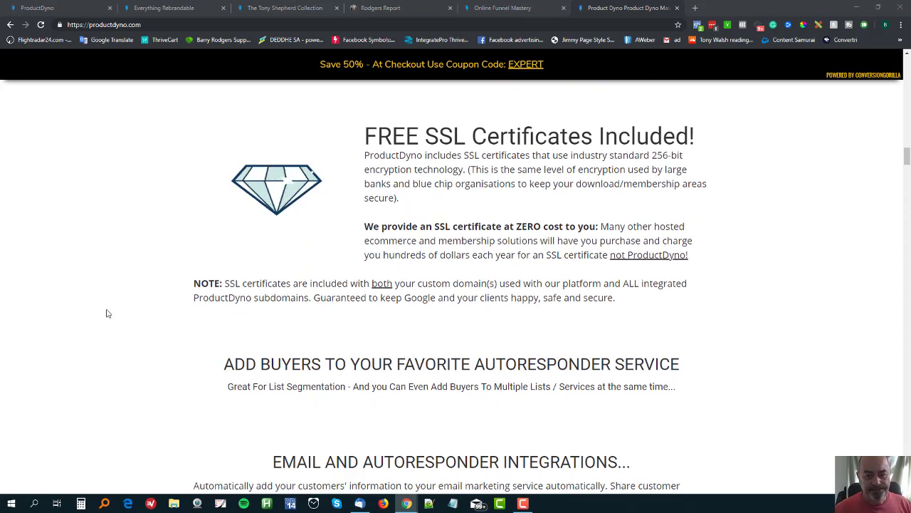
scroll(107, 320, "down", 2)
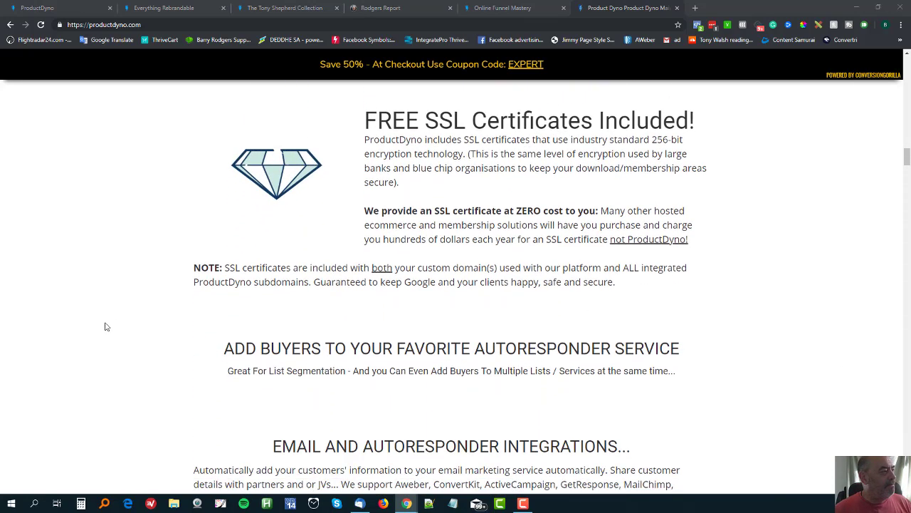
scroll(105, 326, "down", 2)
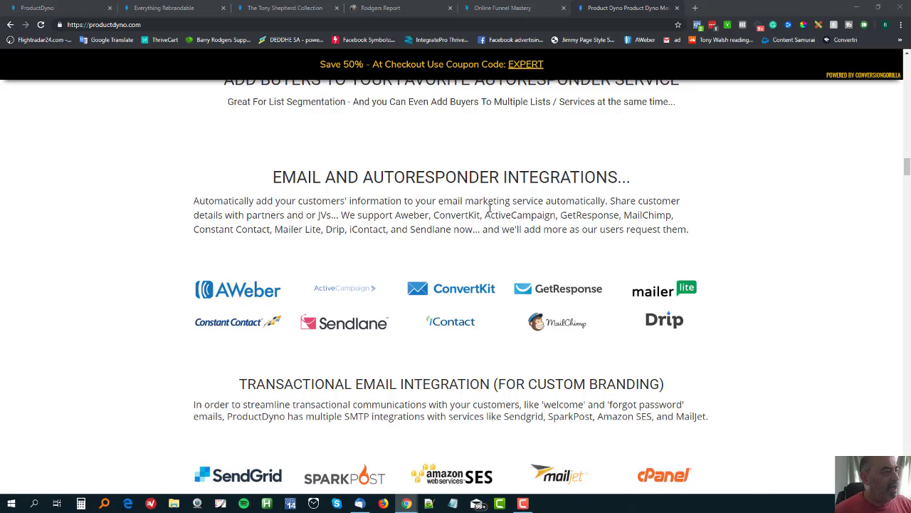
scroll(189, 256, "up", 1)
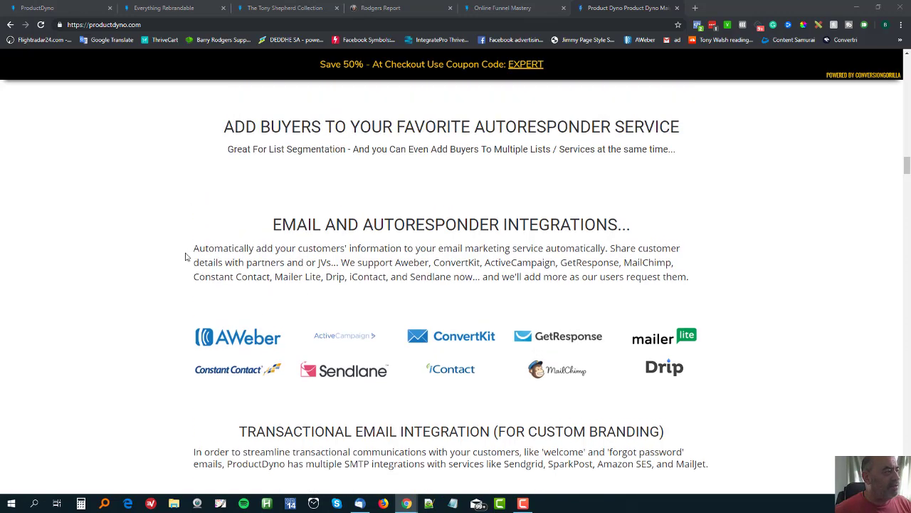
scroll(185, 256, "down", 1)
Step: Compare the supported payment platforms with the supported email and autoresponder services
scroll(315, 256, "up", 10)
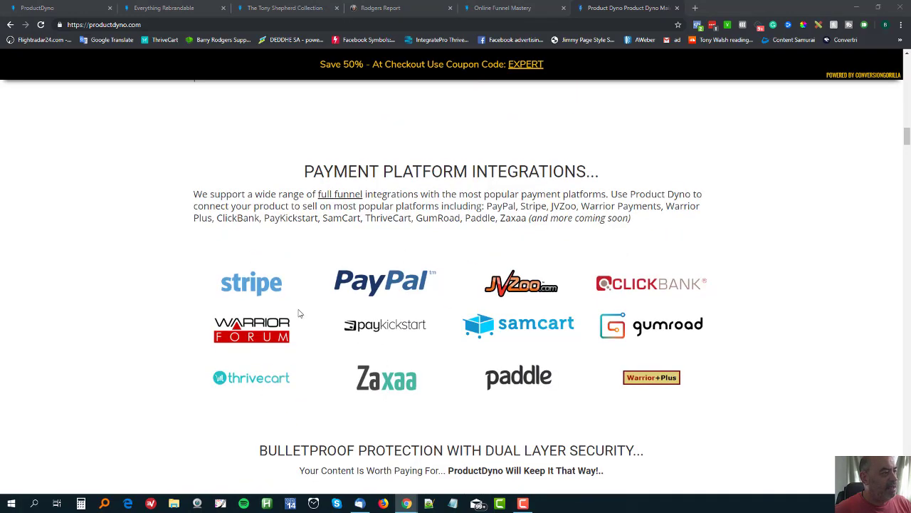
scroll(182, 317, "down", 10)
scroll(187, 326, "down", 2)
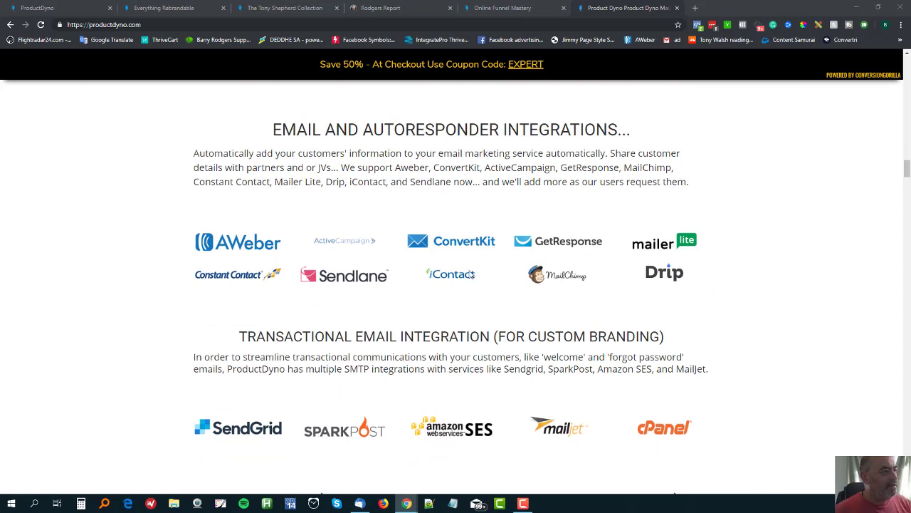
scroll(149, 265, "up", 10)
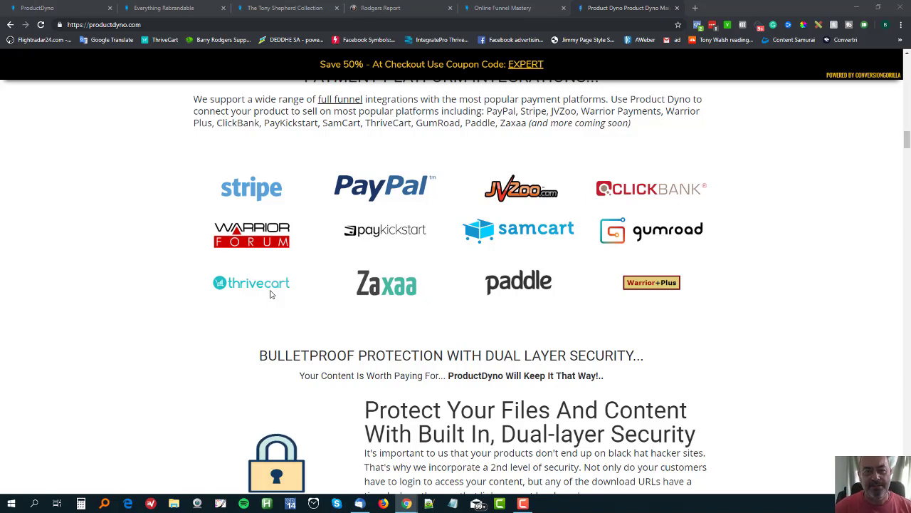
scroll(196, 331, "down", 3)
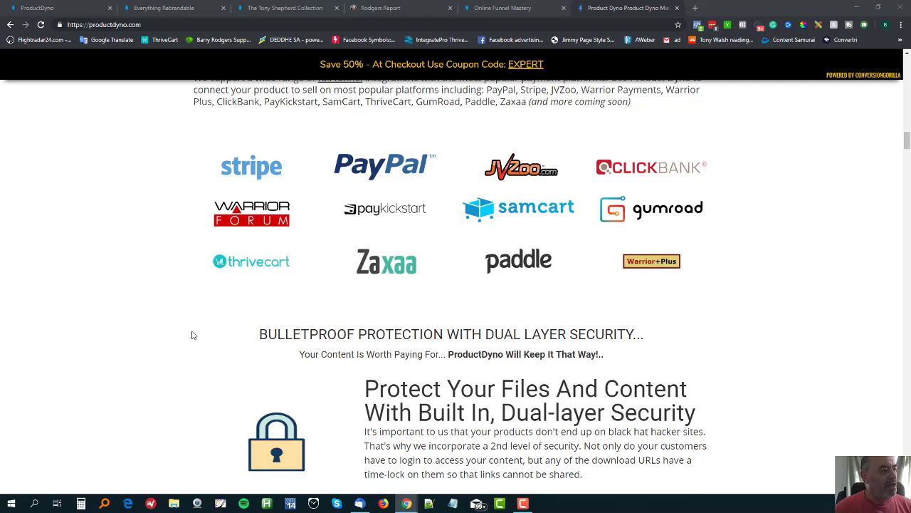
scroll(198, 330, "down", 6)
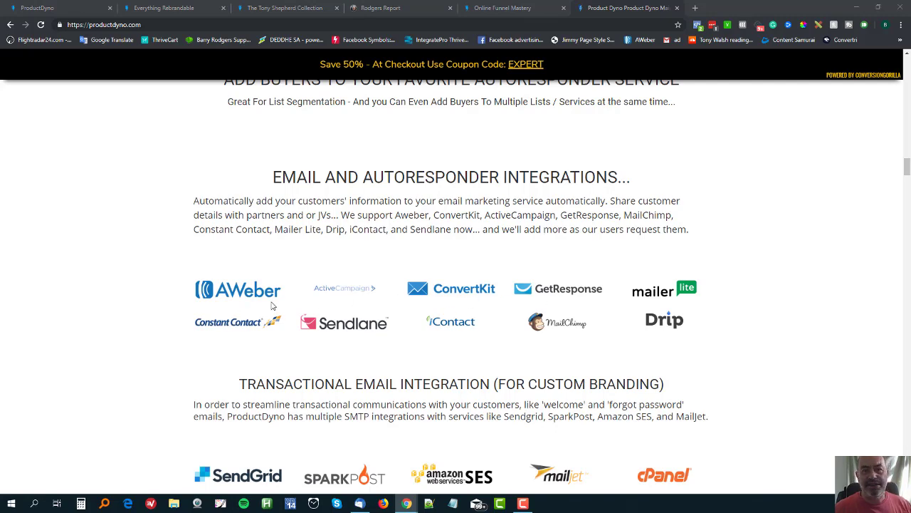
scroll(271, 305, "up", 10)
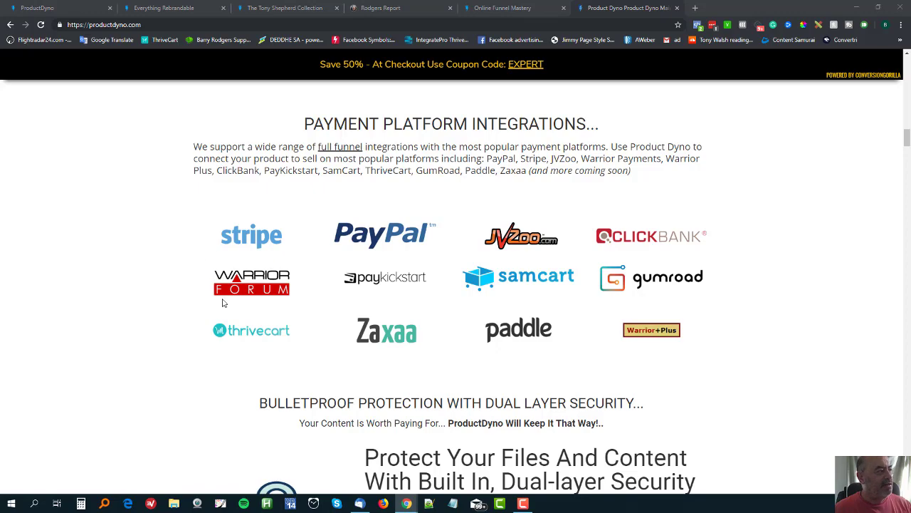
scroll(141, 316, "down", 12)
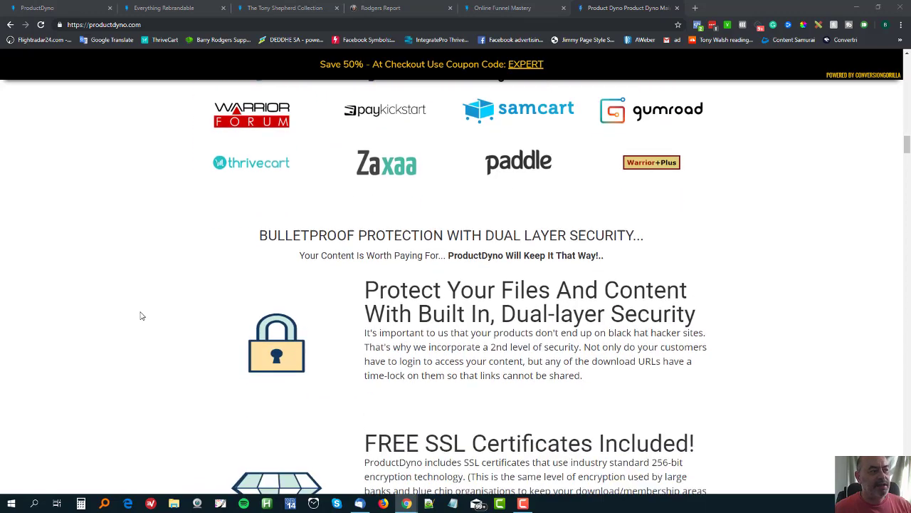
Step: Examine the transactional email integrations and the webhooks section with the Zapier connection
scroll(142, 319, "down", 3)
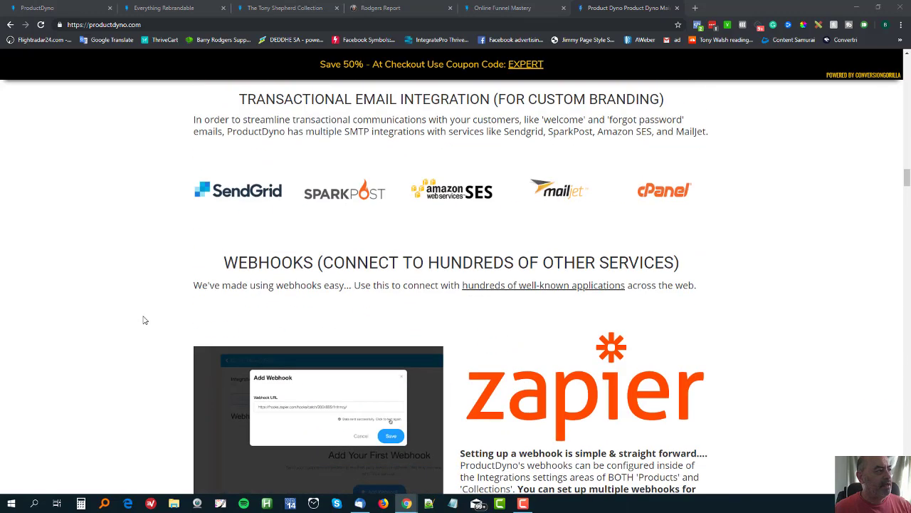
scroll(142, 319, "up", 1)
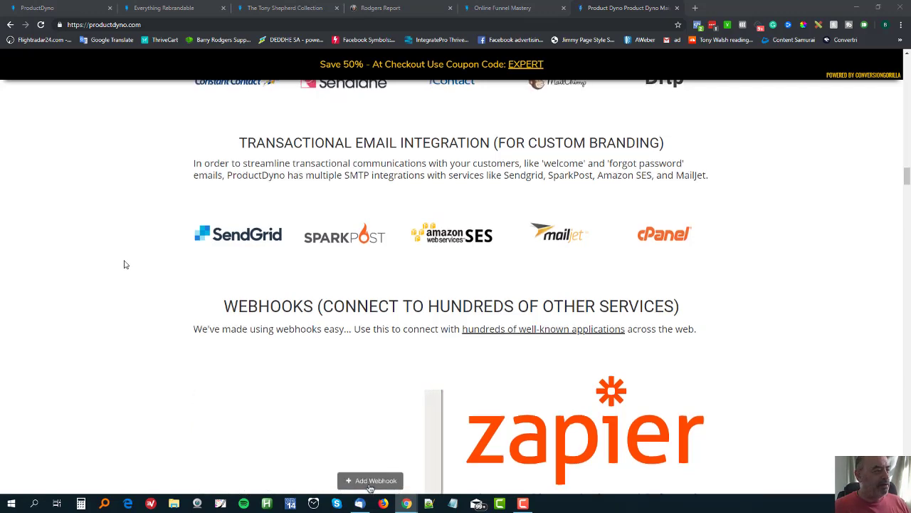
scroll(124, 265, "down", 3)
scroll(124, 264, "up", 1)
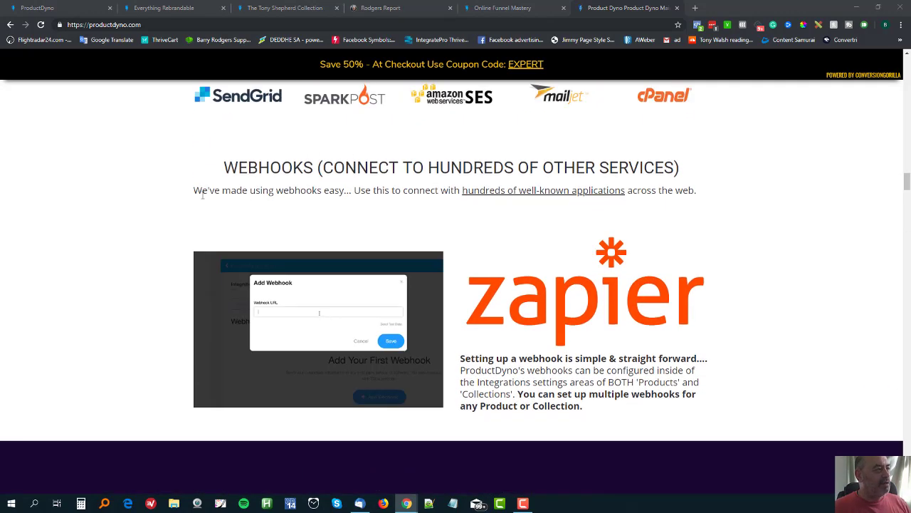
scroll(137, 197, "down", 1)
scroll(132, 198, "down", 3)
scroll(131, 197, "up", 5)
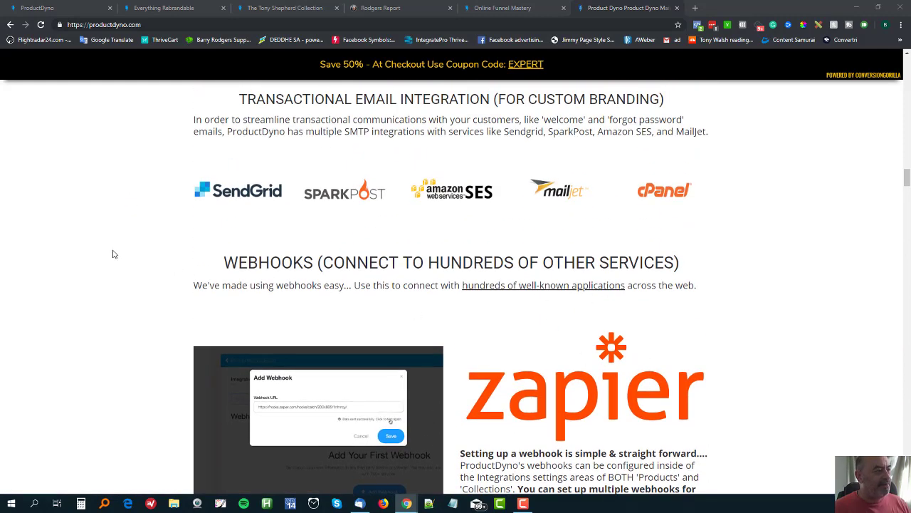
scroll(89, 246, "up", 2)
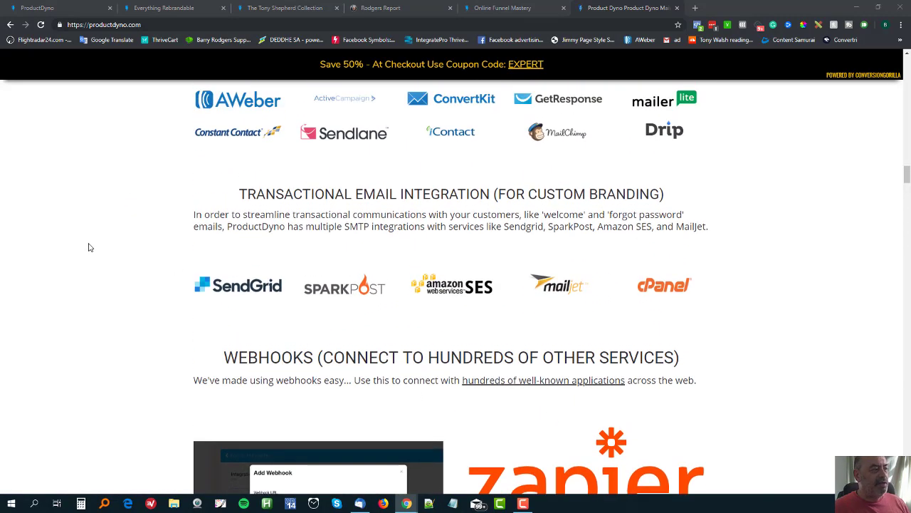
scroll(90, 247, "up", 1)
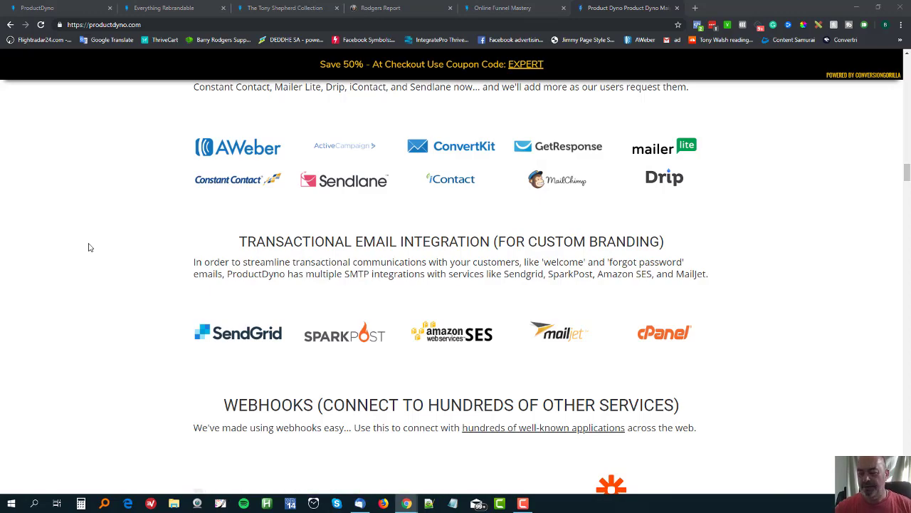
Step: Revisit the payment, security and email integration sections, and return to the ProductDyno introduction at the start of the sales page
scroll(90, 247, "up", 10)
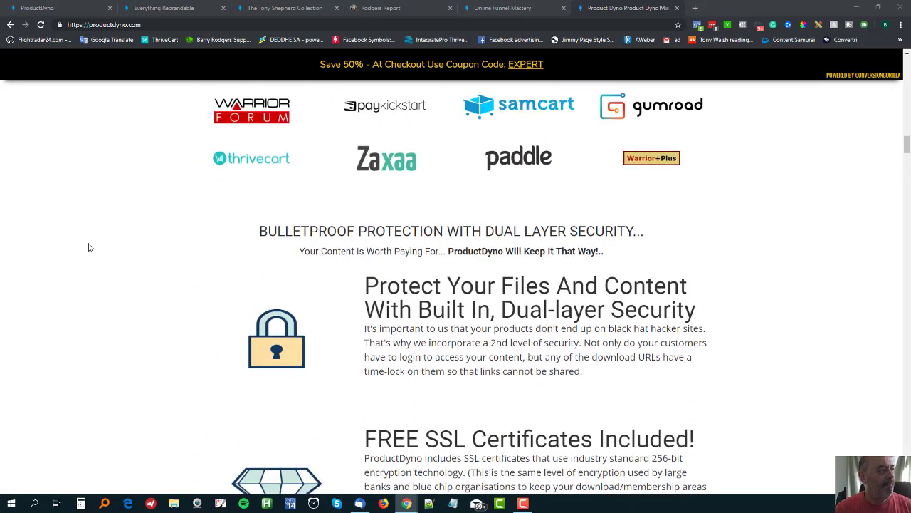
scroll(90, 247, "up", 4)
scroll(456, 374, "down", 1)
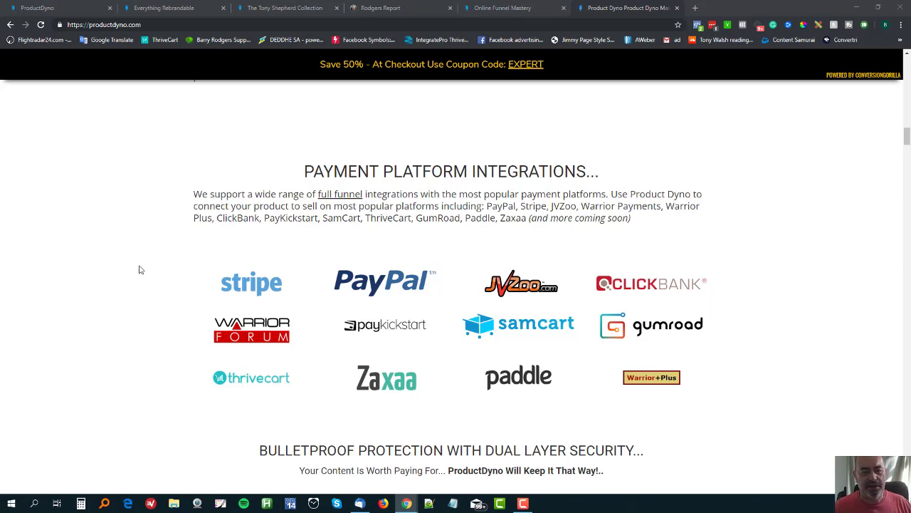
scroll(141, 273, "down", 10)
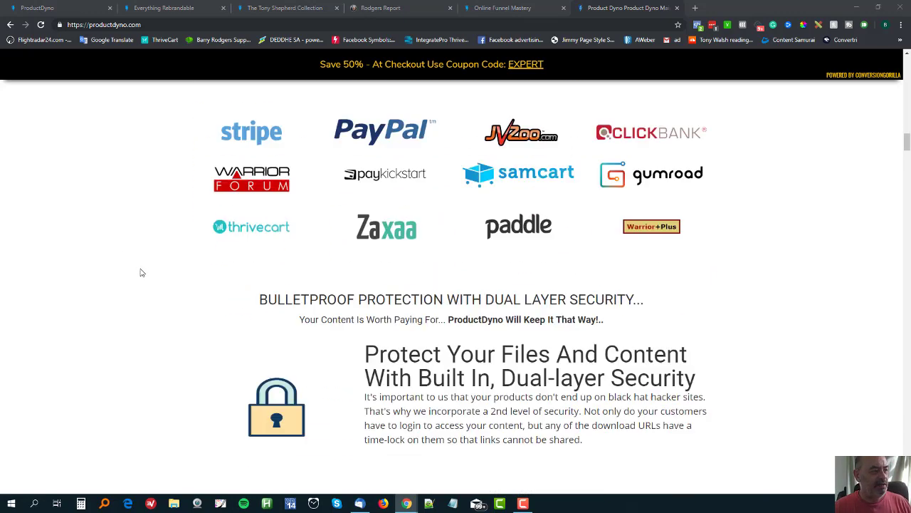
scroll(143, 279, "down", 2)
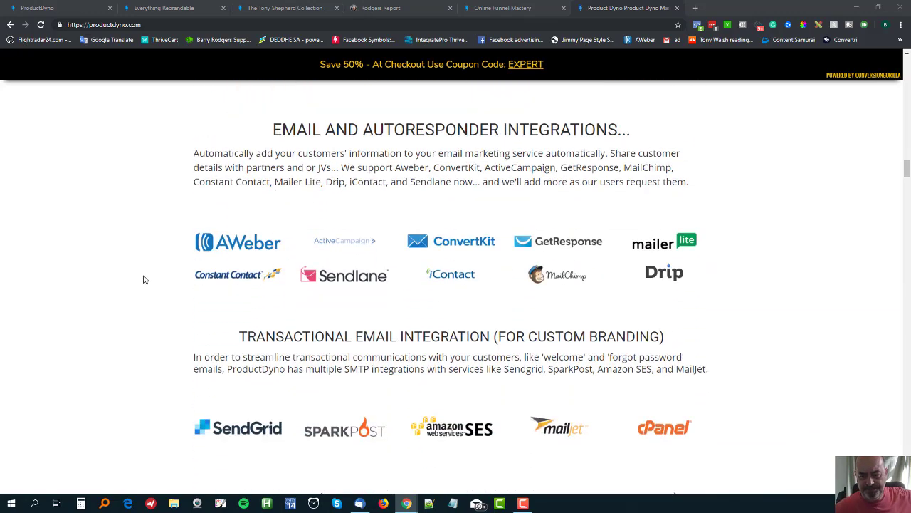
scroll(140, 286, "up", 5)
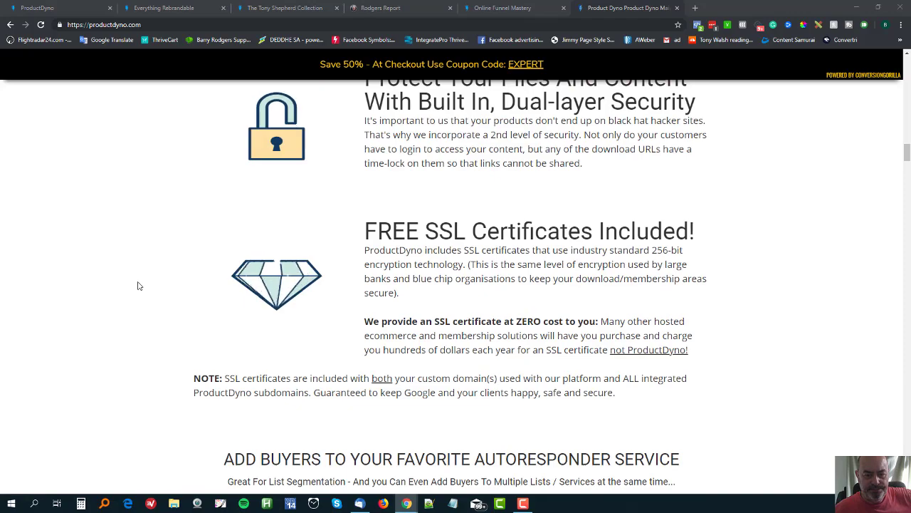
scroll(140, 285, "up", 15)
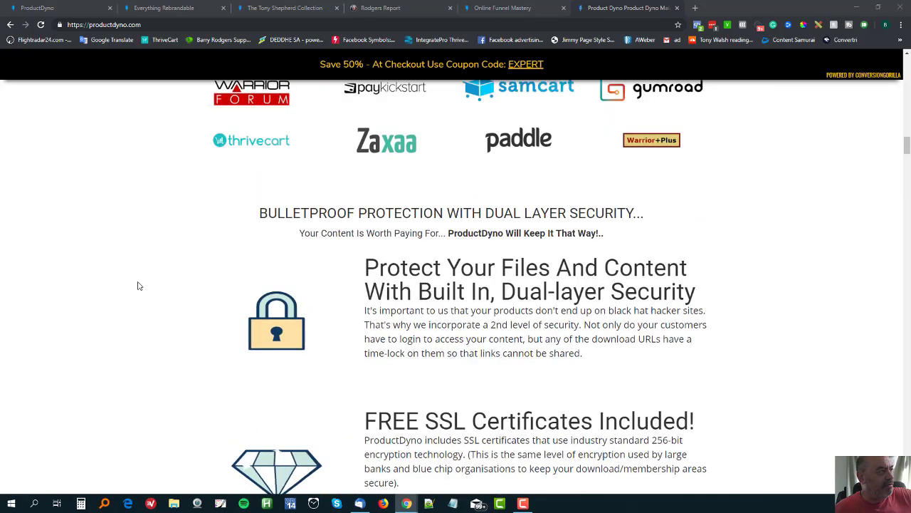
scroll(140, 285, "up", 15)
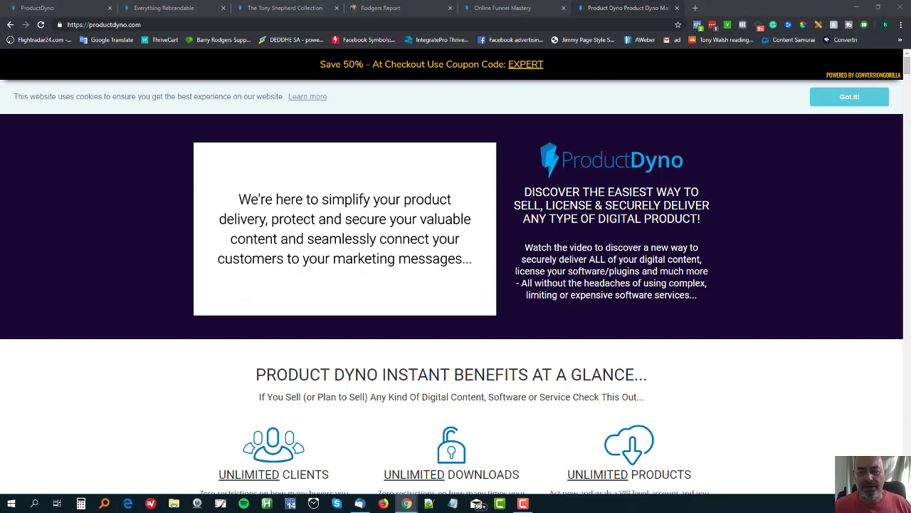
Step: Switch to the Test product's Domain & Access settings in the ProductDyno admin and enable external content
key("ctrl+1")
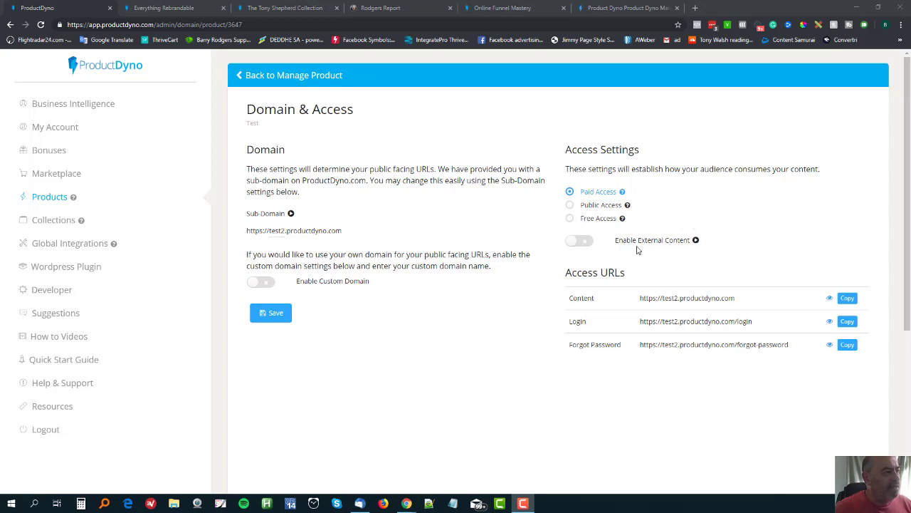
left_click(590, 244)
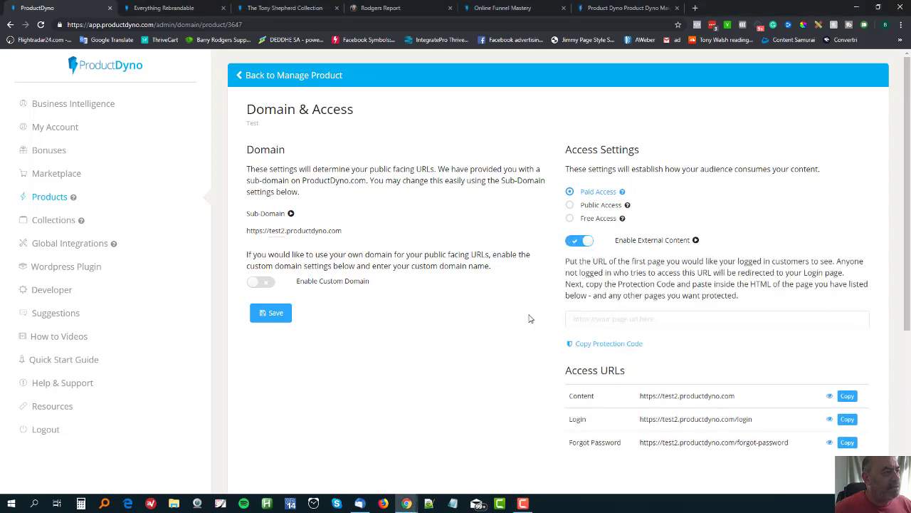
Step: Copy the Test product's protection code for its external content page, and close the code window
left_click(604, 321)
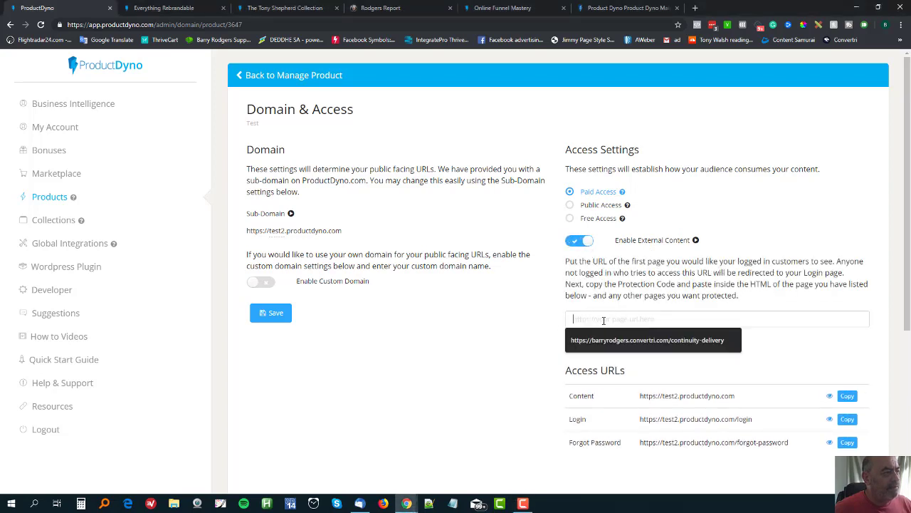
left_click(541, 338)
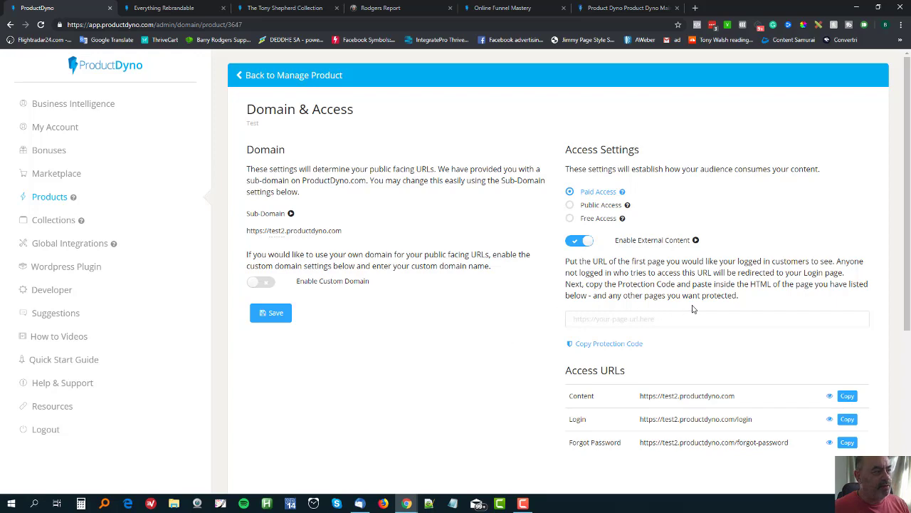
left_click(612, 345)
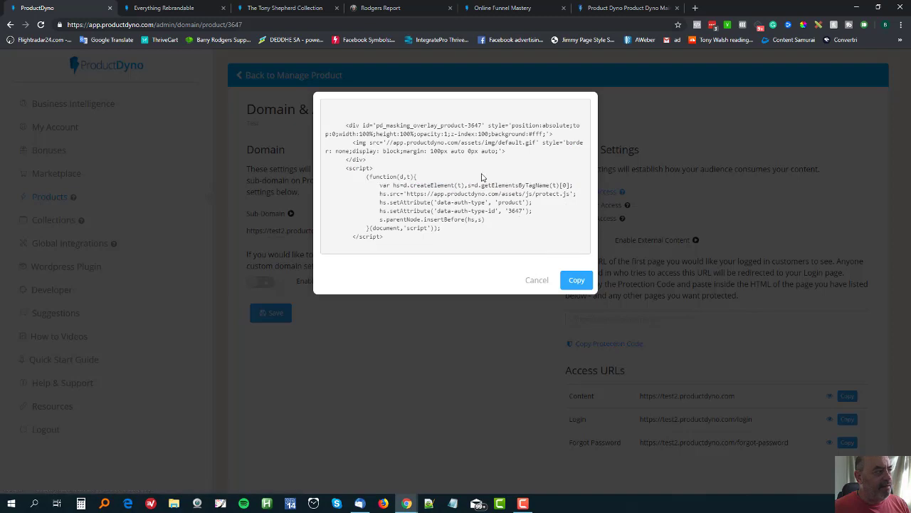
left_click_drag(345, 124, 477, 240)
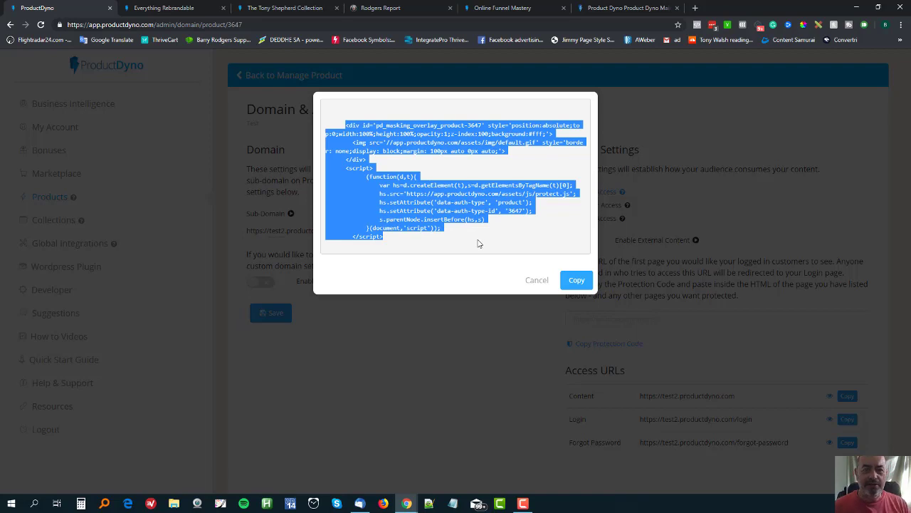
left_click(576, 280)
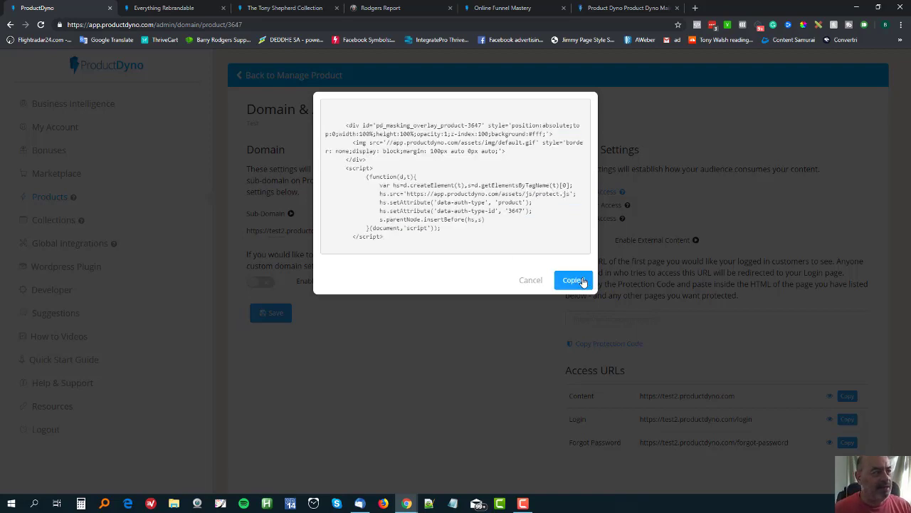
left_click(534, 282)
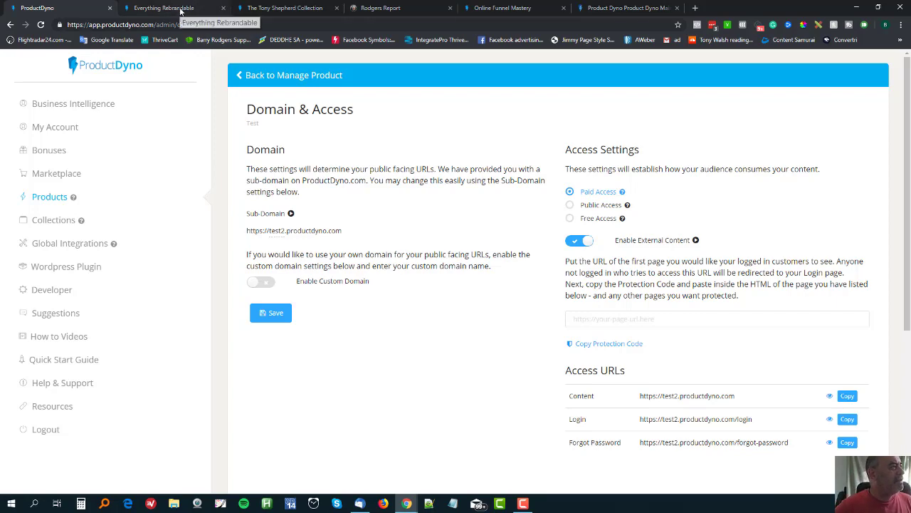
Step: Switch to the Everything Rebrandable site and examine its list of rebrandable reports, returning to the start of the page
left_click(164, 8)
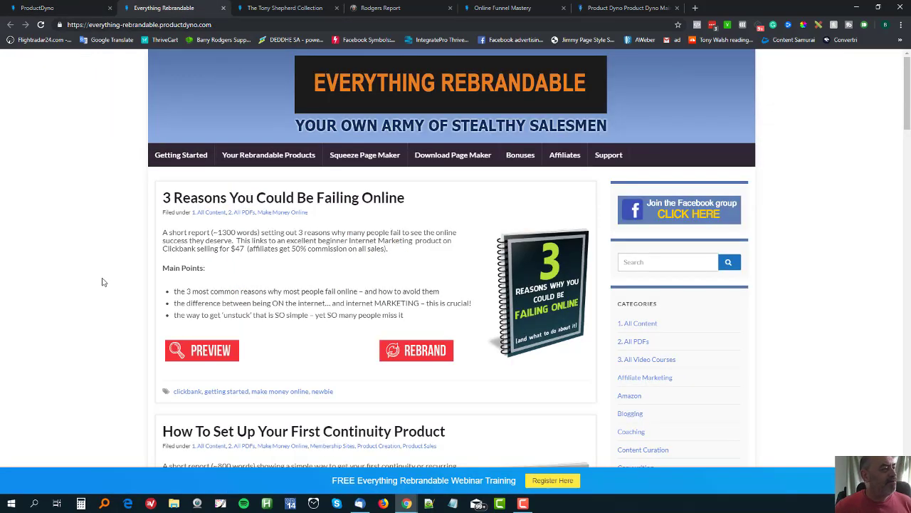
scroll(102, 282, "down", 3)
scroll(102, 282, "up", 3)
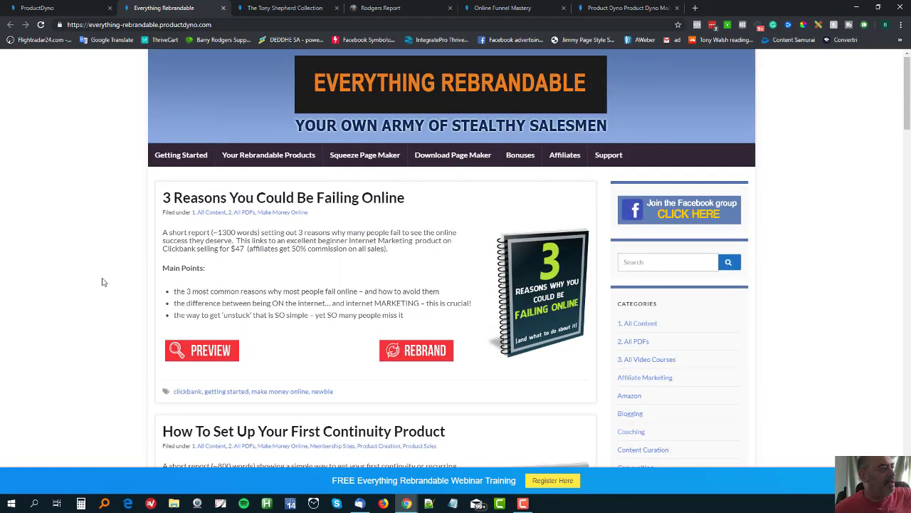
scroll(102, 282, "down", 3)
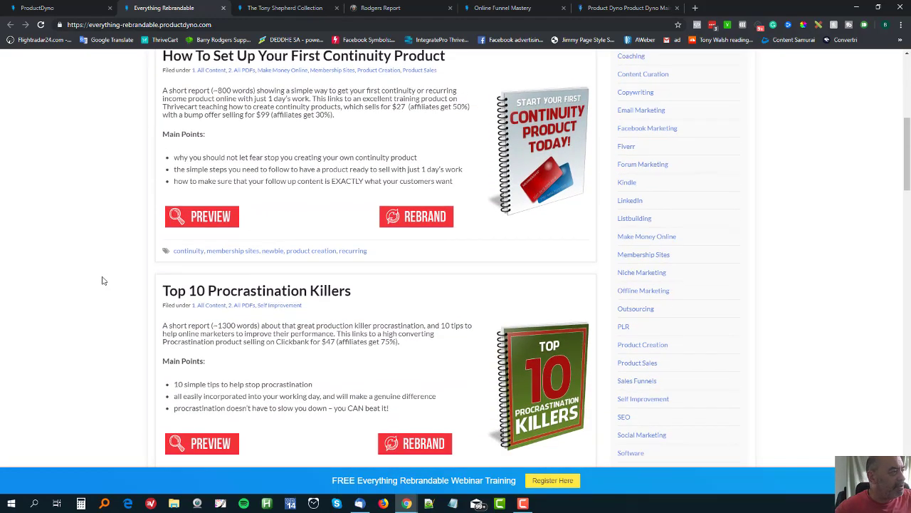
scroll(102, 282, "up", 3)
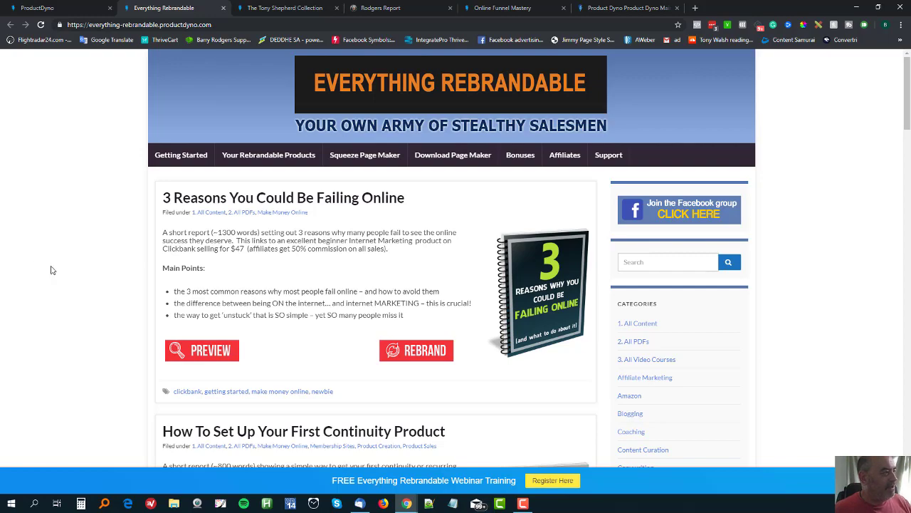
scroll(77, 243, "down", 3)
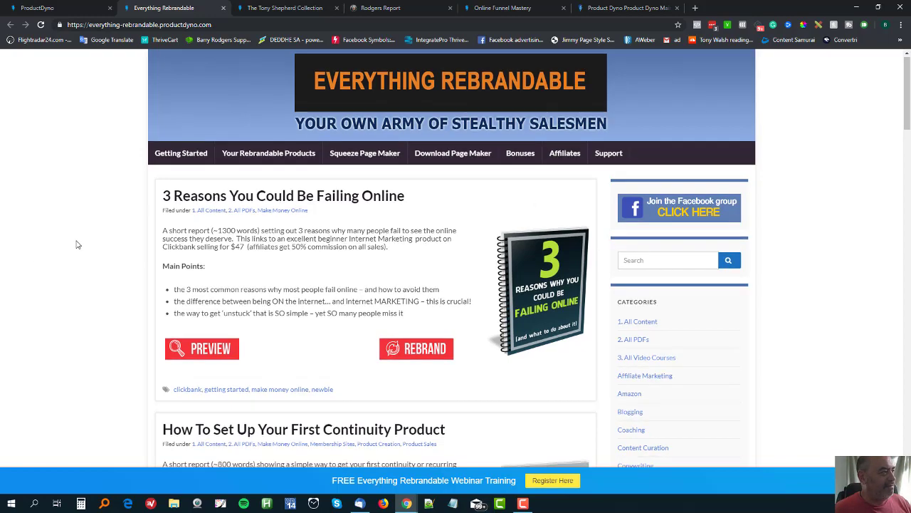
scroll(77, 246, "down", 7)
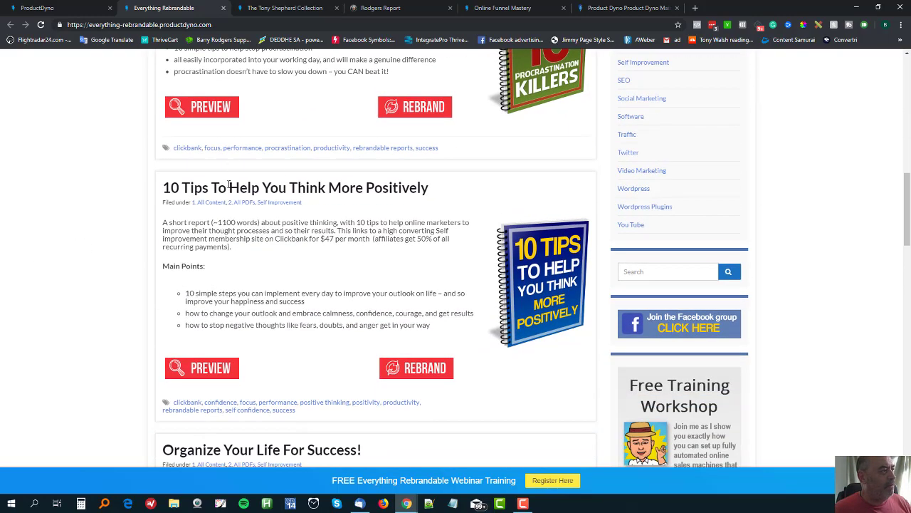
scroll(122, 256, "up", 10)
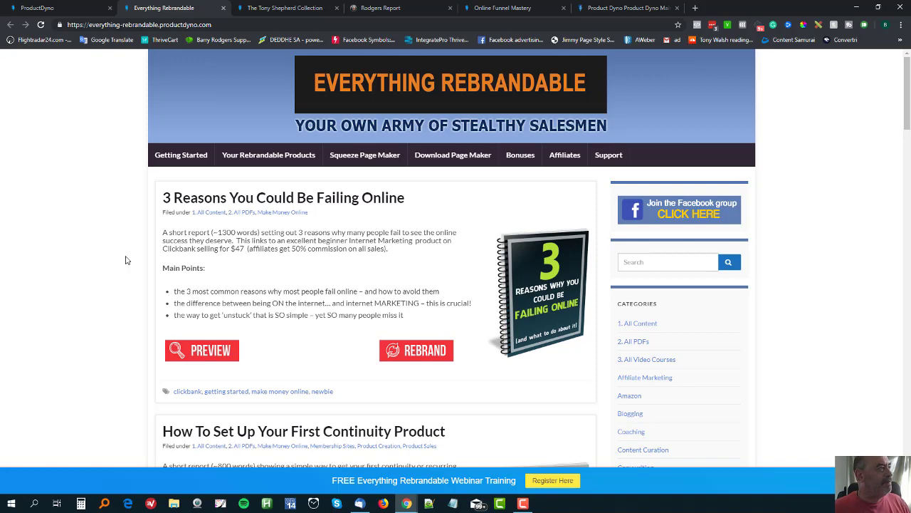
Step: Return to the Test product's Domain & Access settings, view the protection code again and close it without copying
left_click(47, 16)
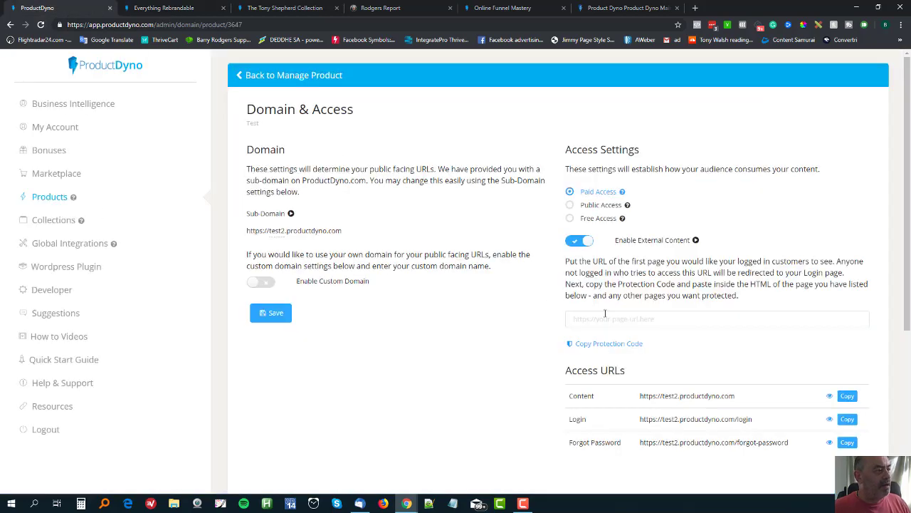
left_click(580, 341)
left_click(535, 280)
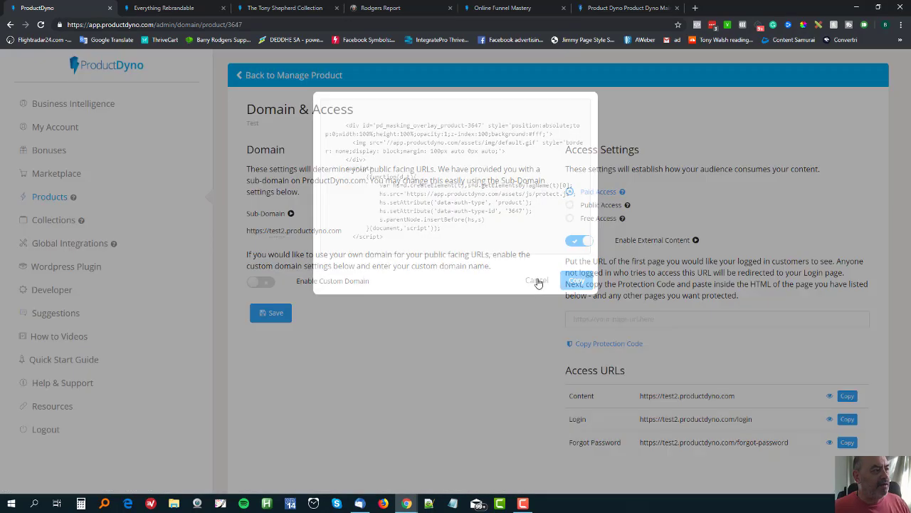
Step: Go back to the Everything Rebrandable site and review the first reports in its content list
left_click(172, 14)
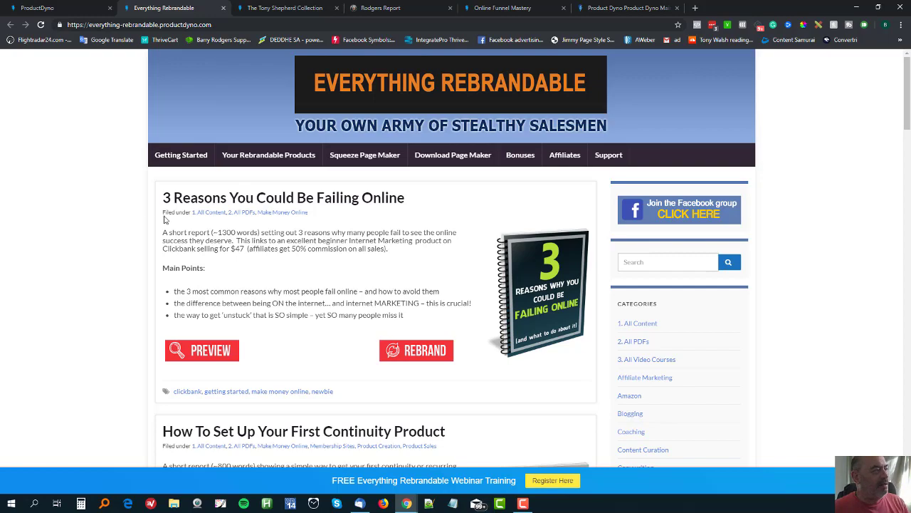
scroll(125, 260, "down", 3)
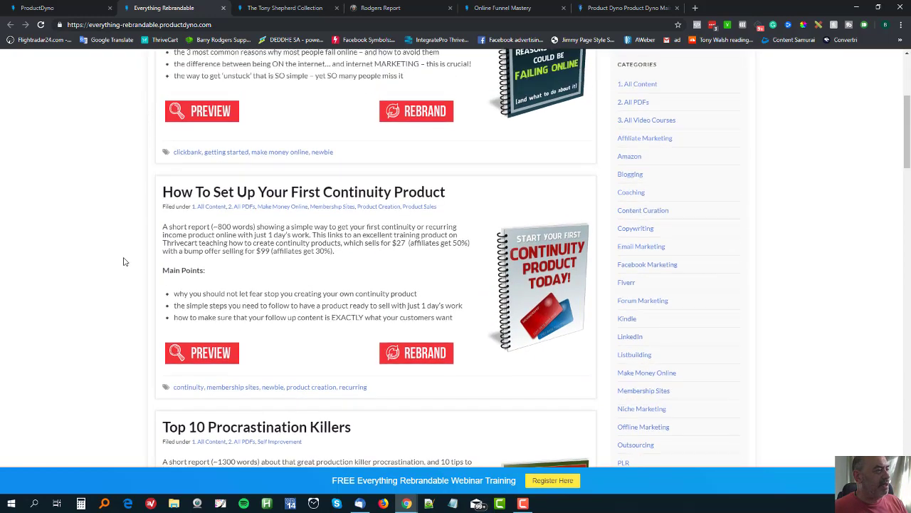
scroll(124, 260, "up", 4)
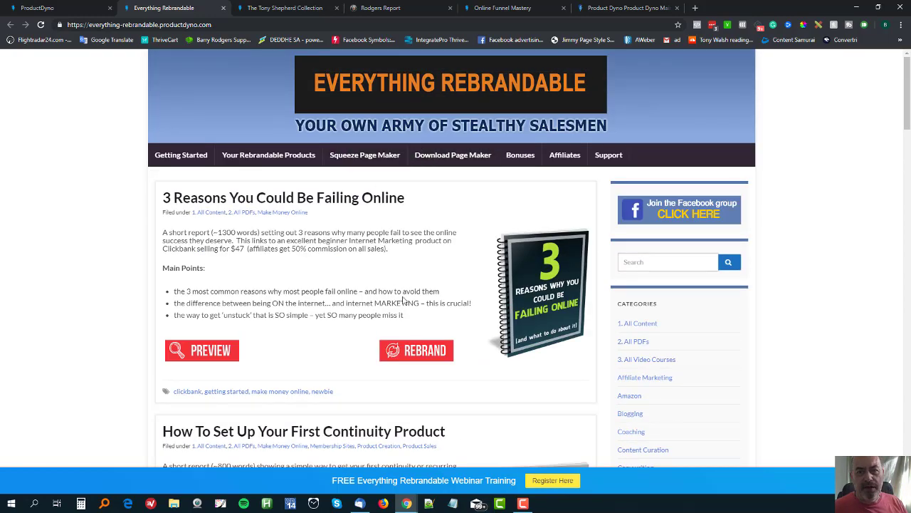
scroll(111, 254, "down", 3)
scroll(111, 254, "up", 4)
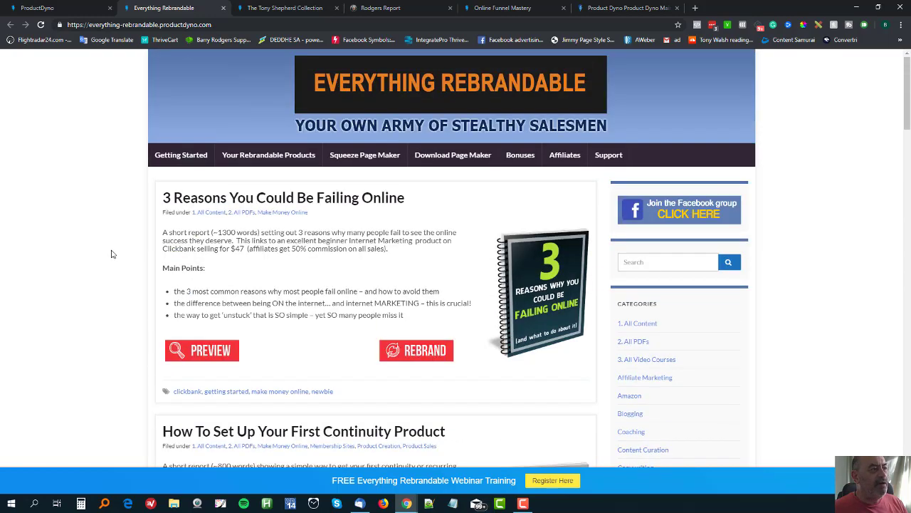